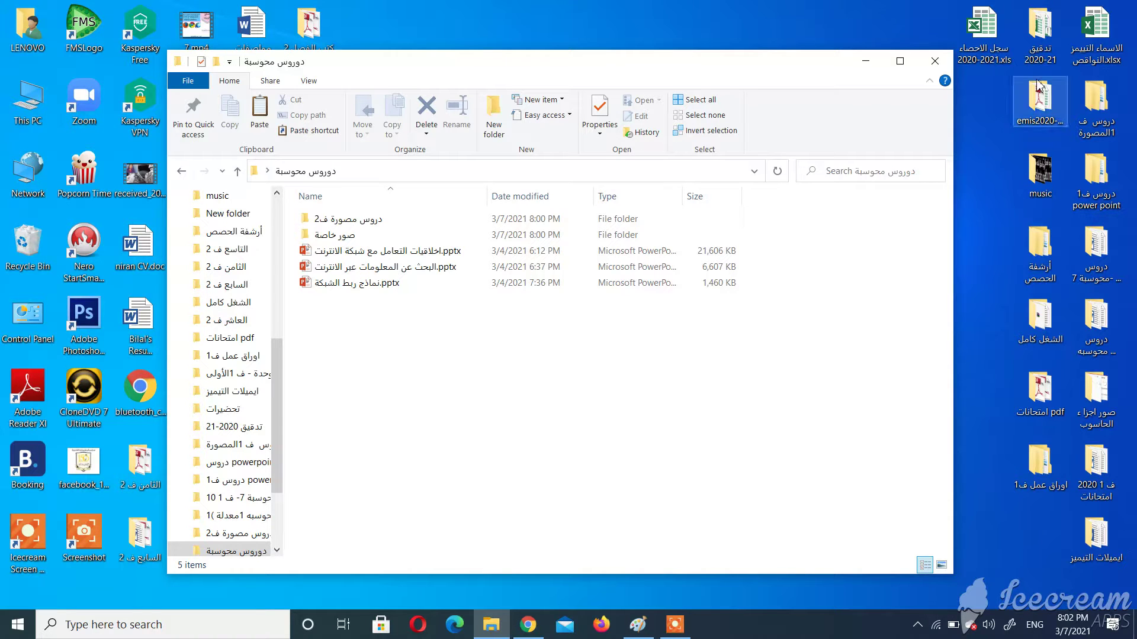
- Move نماذج ربط الشبكة.pptx from the دوروس محوسبة folder to the desktop, replacing the existing copy, and place it beside the other presentation
click(935, 60)
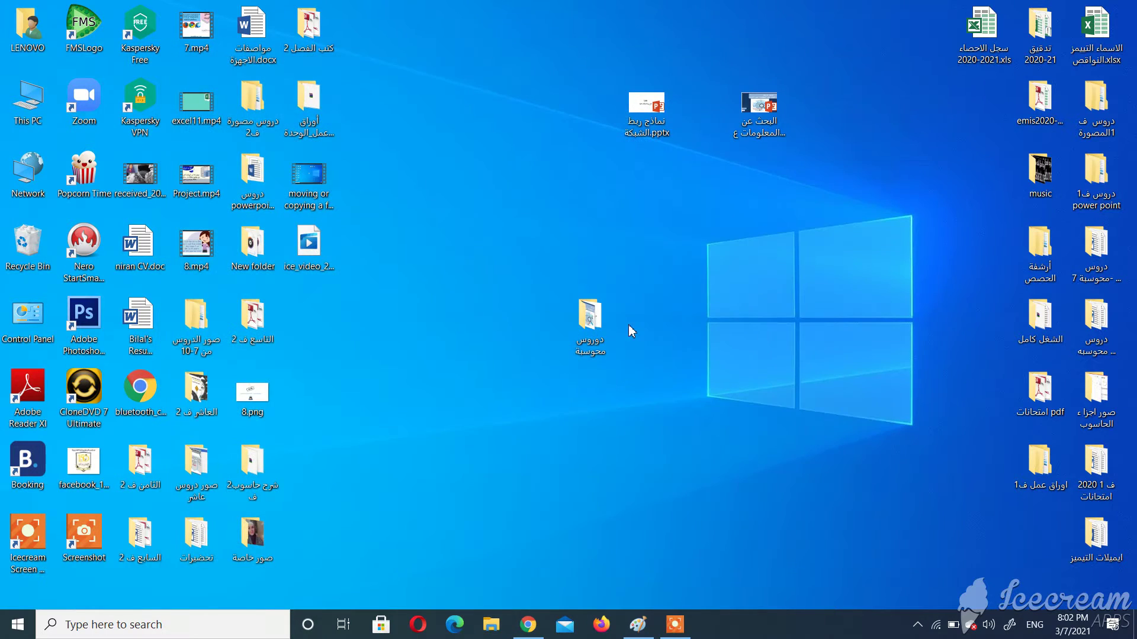
double_click(601, 325)
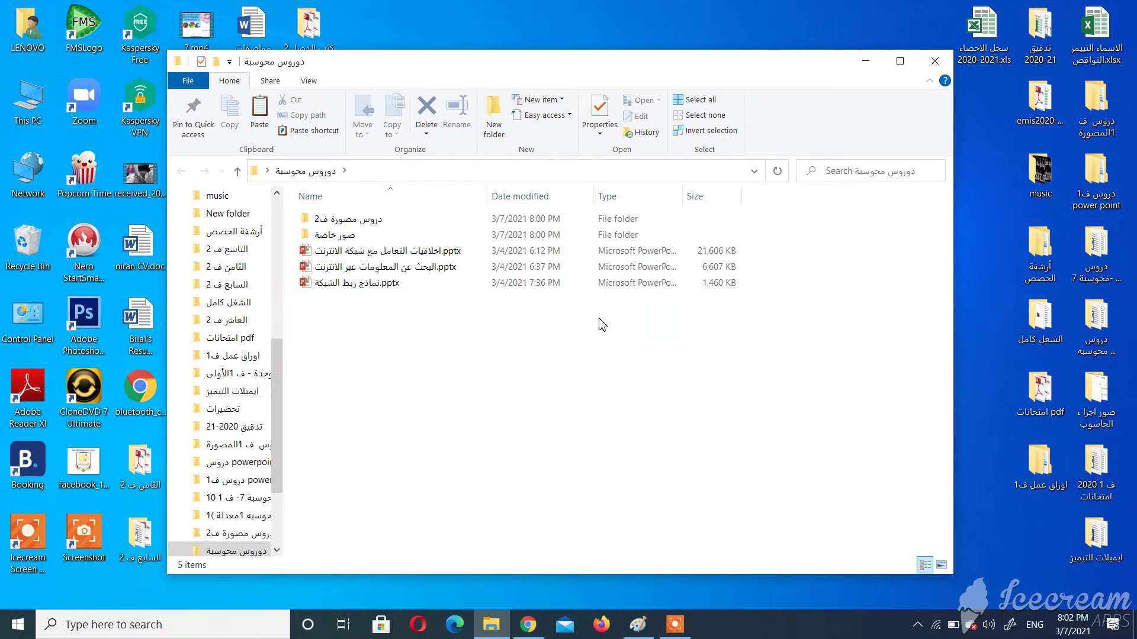
right_click(342, 286)
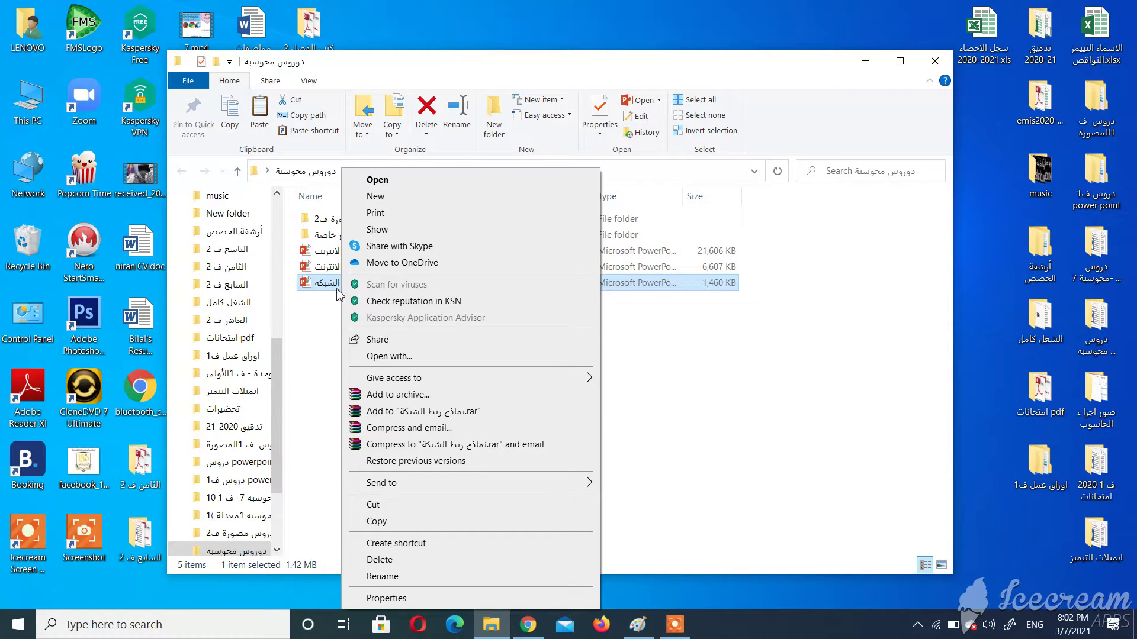
click(378, 505)
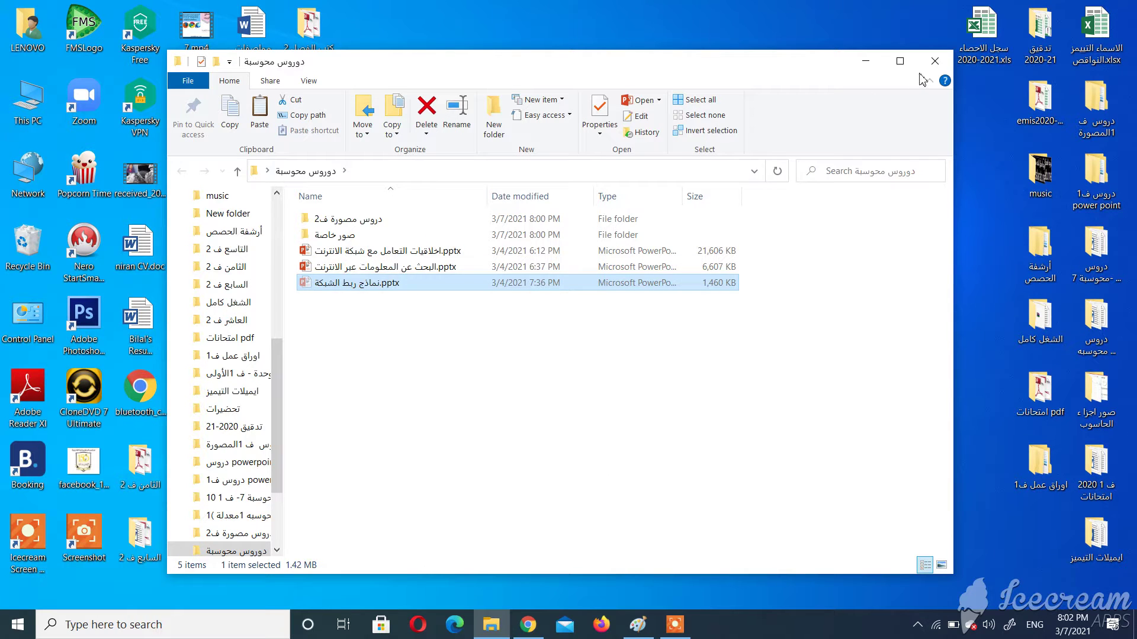
click(934, 61)
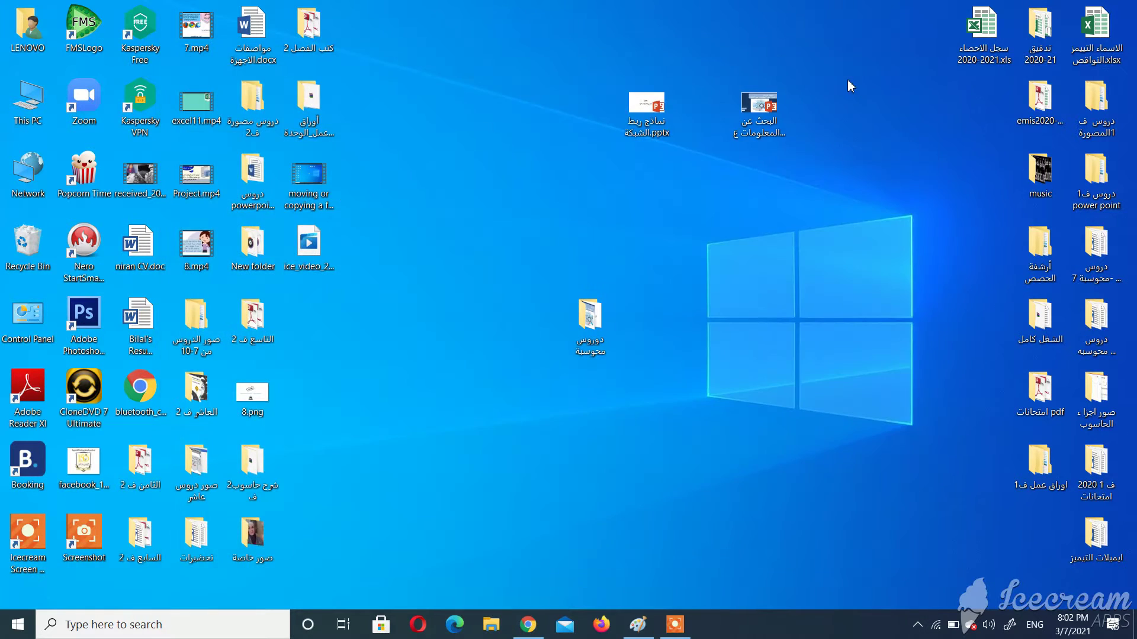
right_click(820, 58)
click(847, 144)
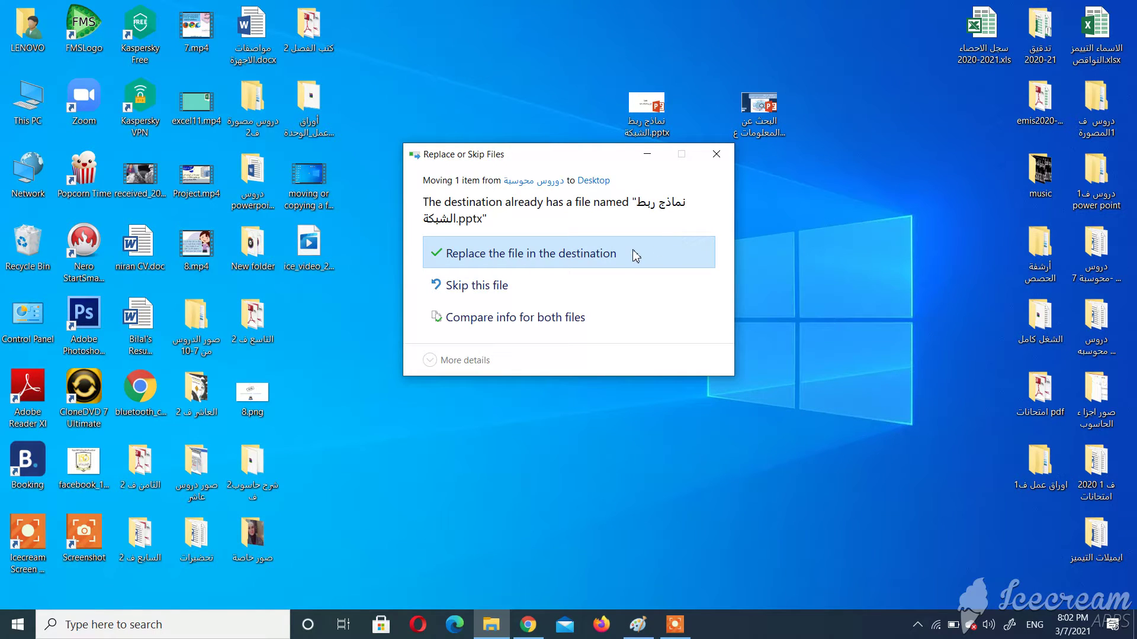
click(635, 255)
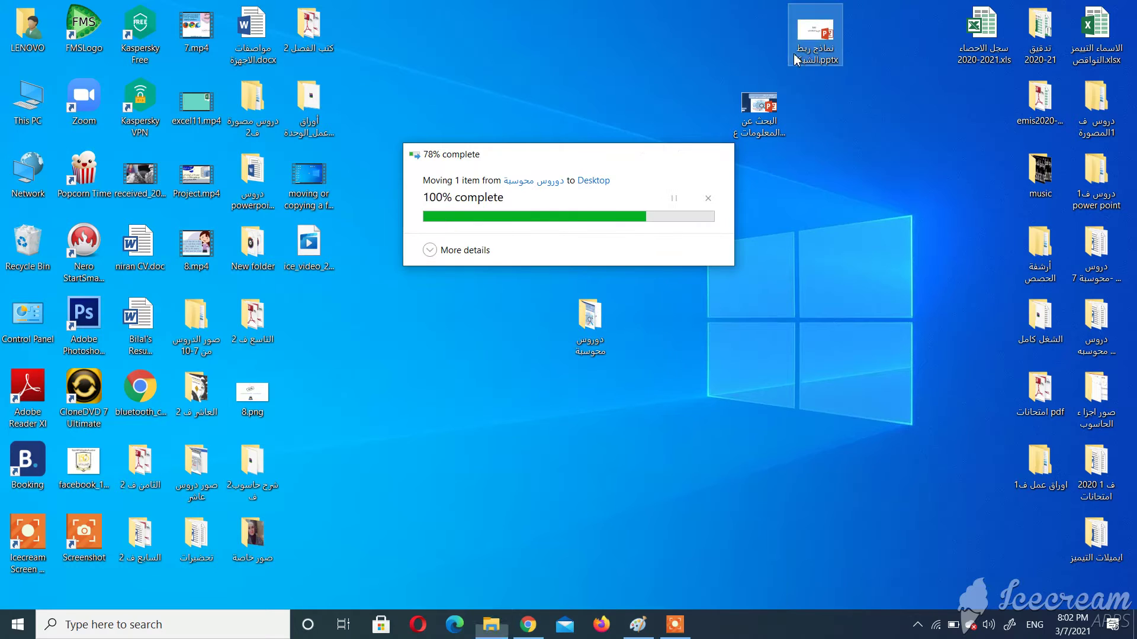
drag(808, 54, 695, 124)
- Copy اخلاقيات التعامل مع شبكة الانترنت.pptx from the دوروس محوسبة folder to an empty area of the desktop
click(599, 323)
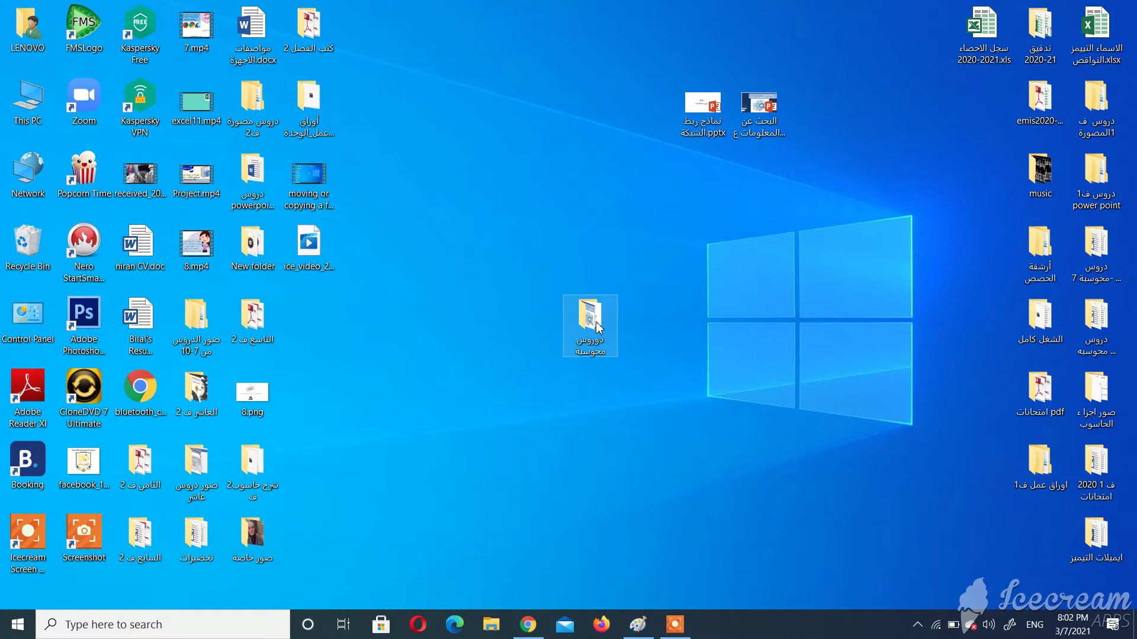
double_click(599, 326)
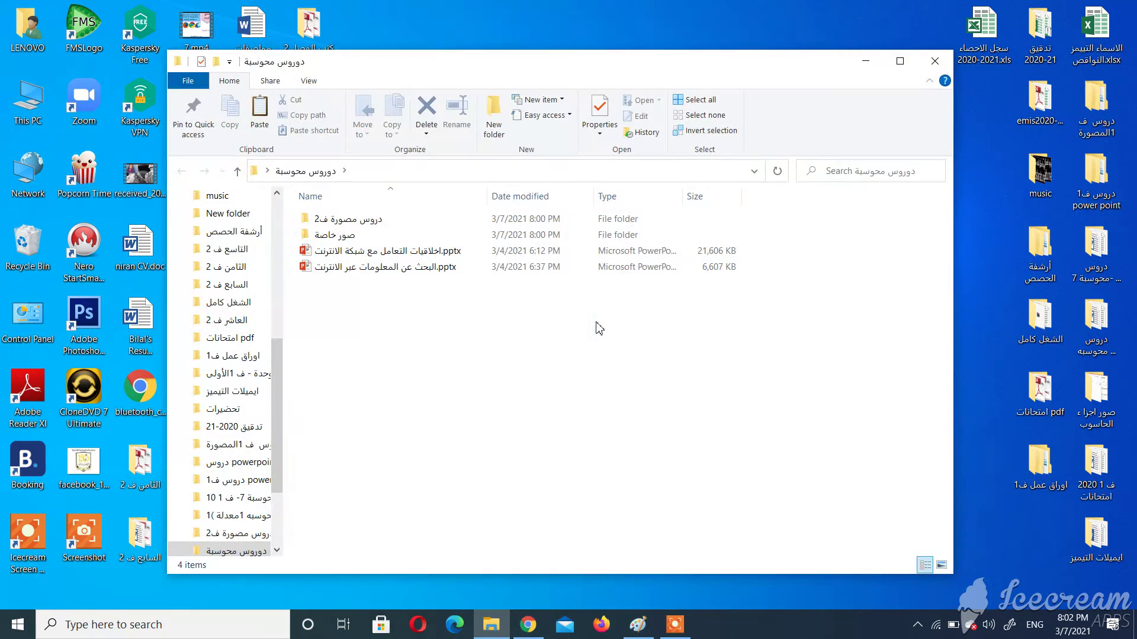
click(430, 254)
right_click(430, 255)
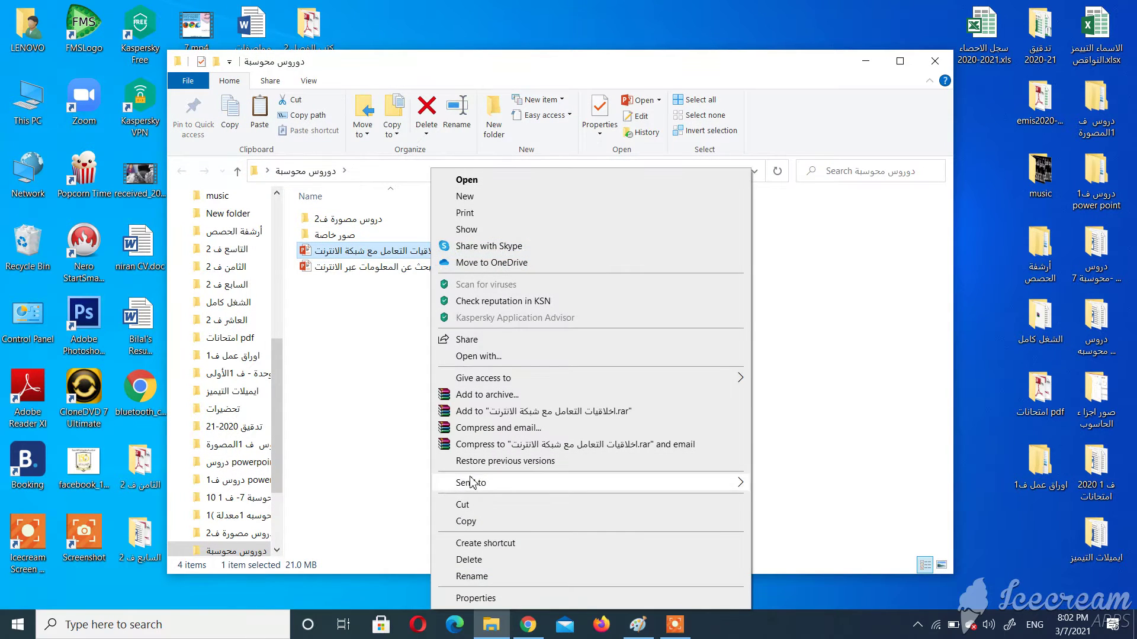
click(471, 521)
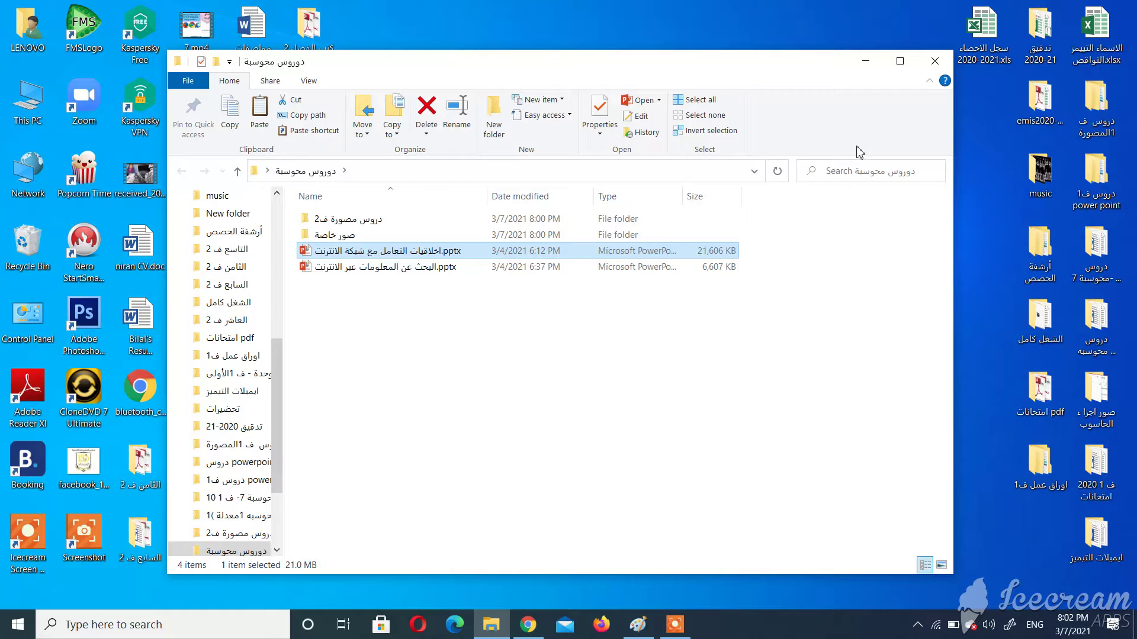
right_click(840, 32)
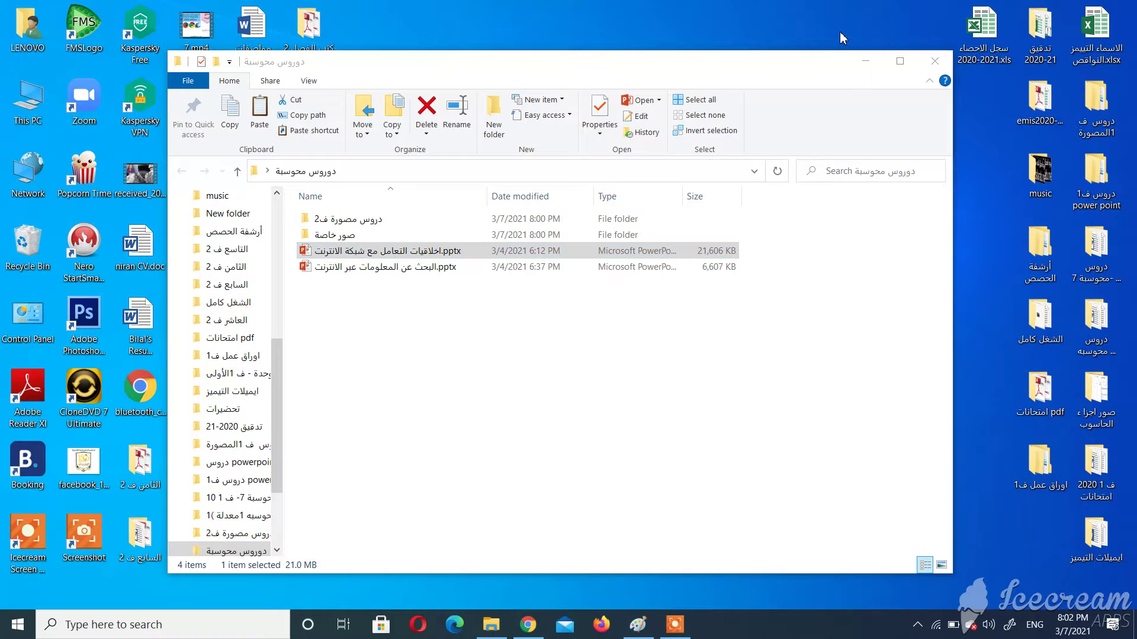
click(803, 50)
click(939, 60)
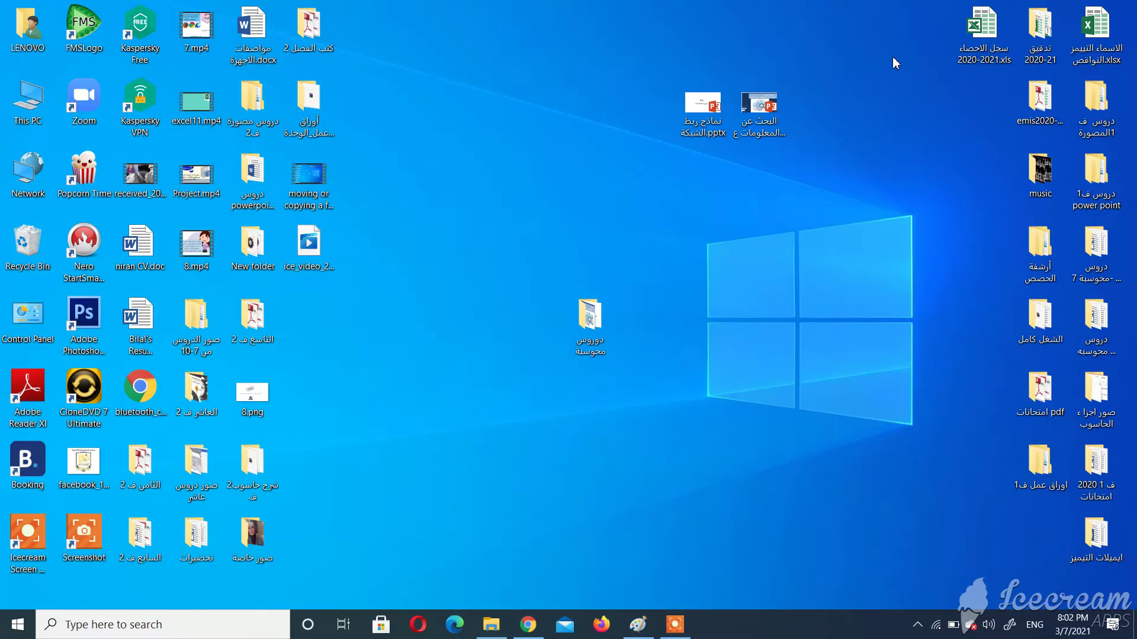
right_click(851, 112)
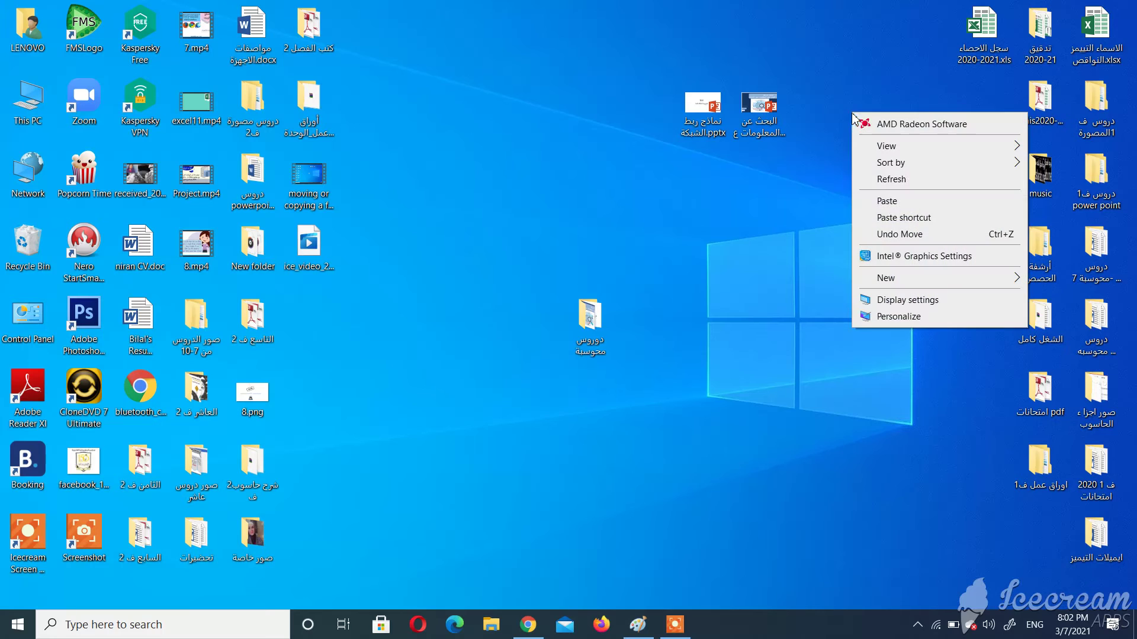
click(880, 201)
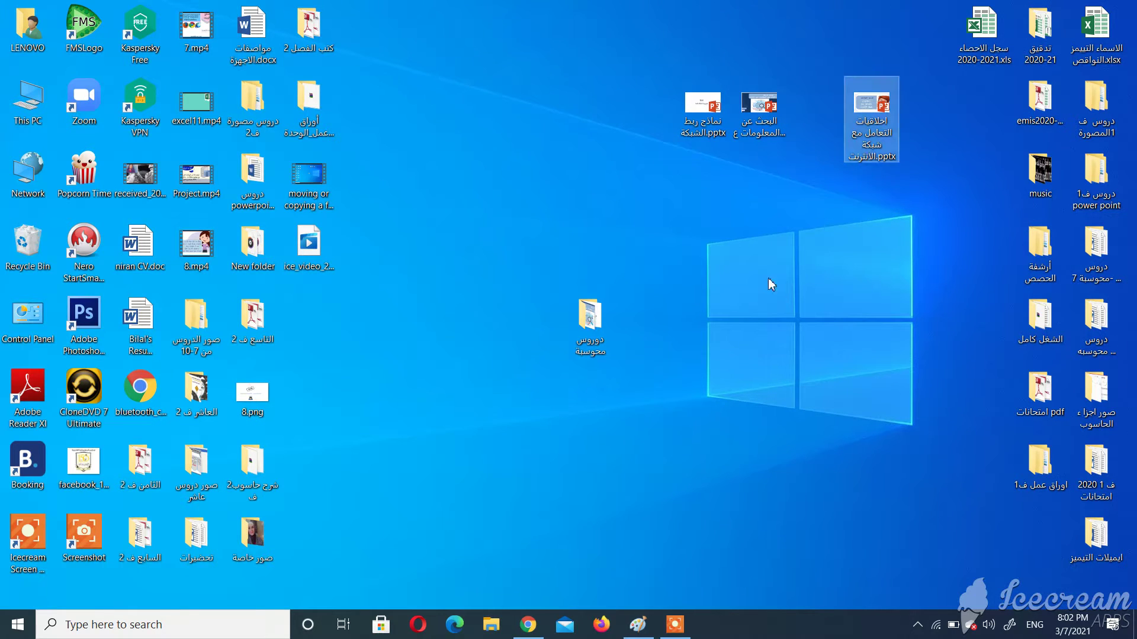
click(740, 253)
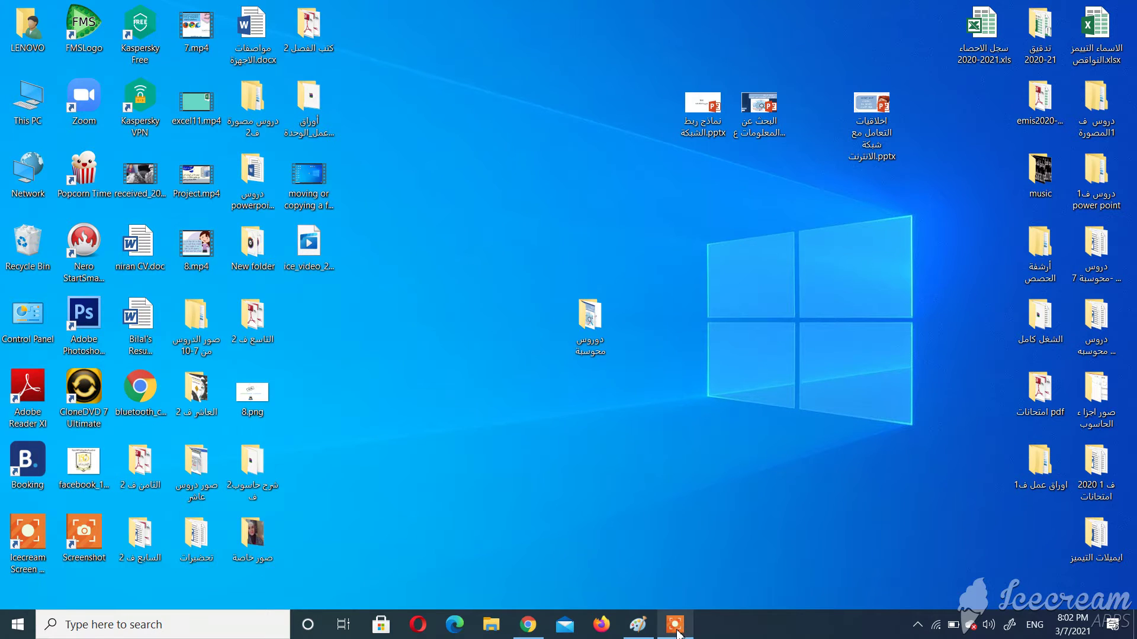
mouse_move(677, 634)
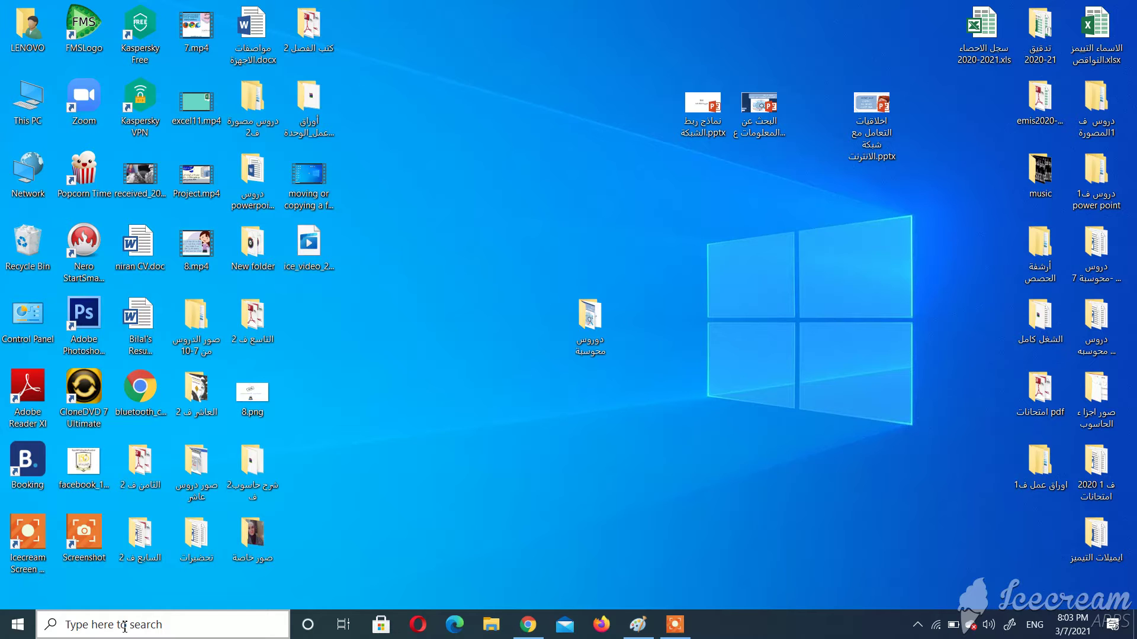
click(18, 625)
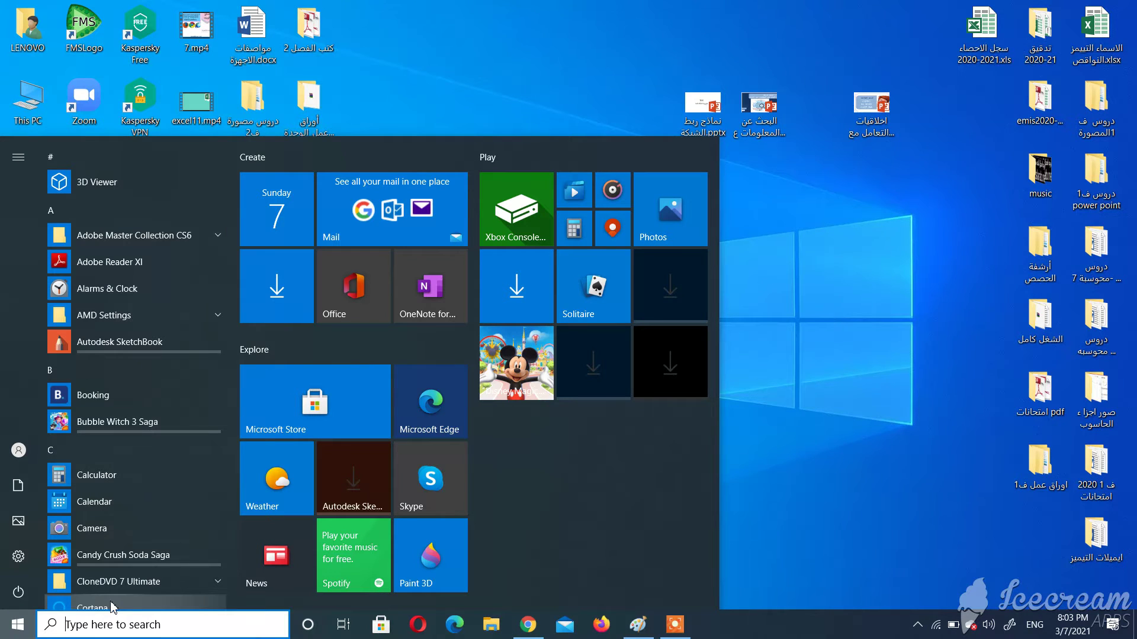
click(100, 619)
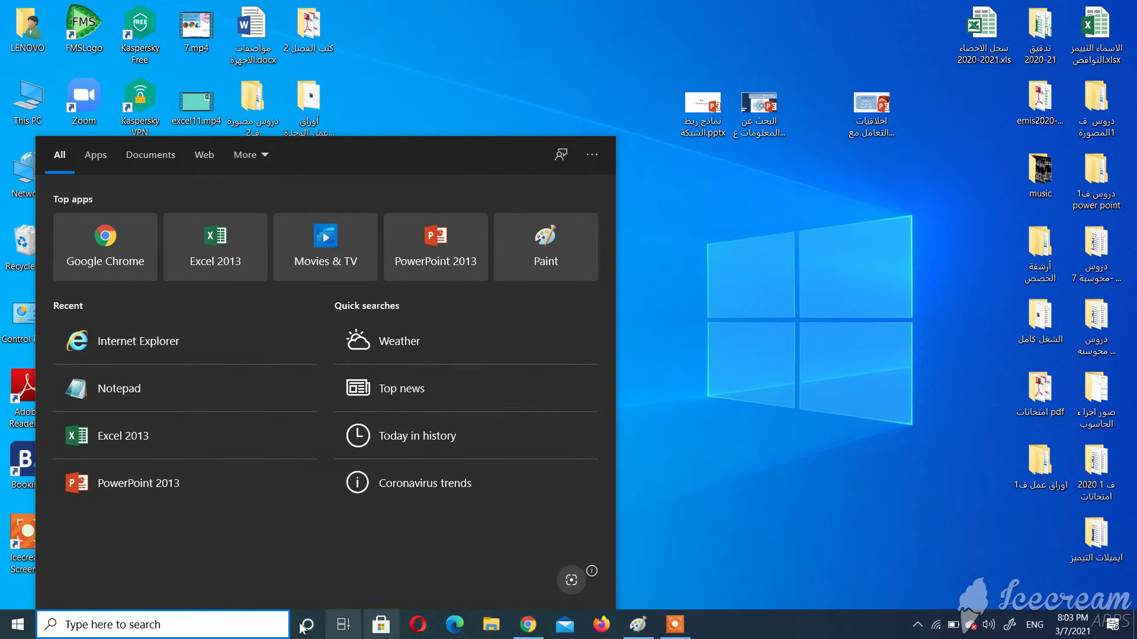
click(26, 625)
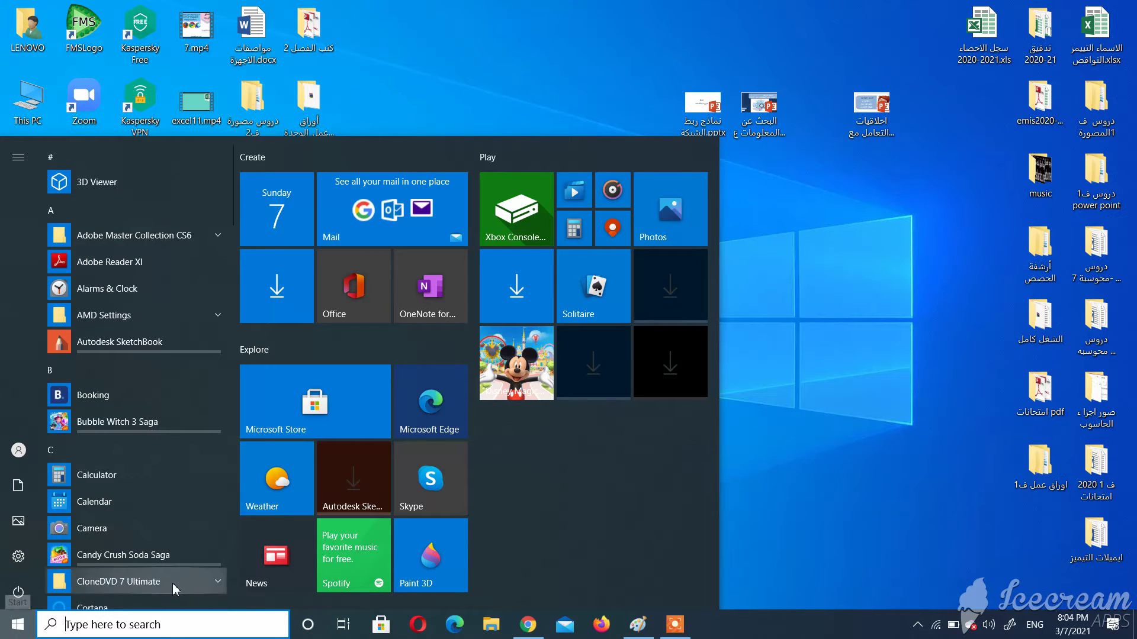
click(790, 340)
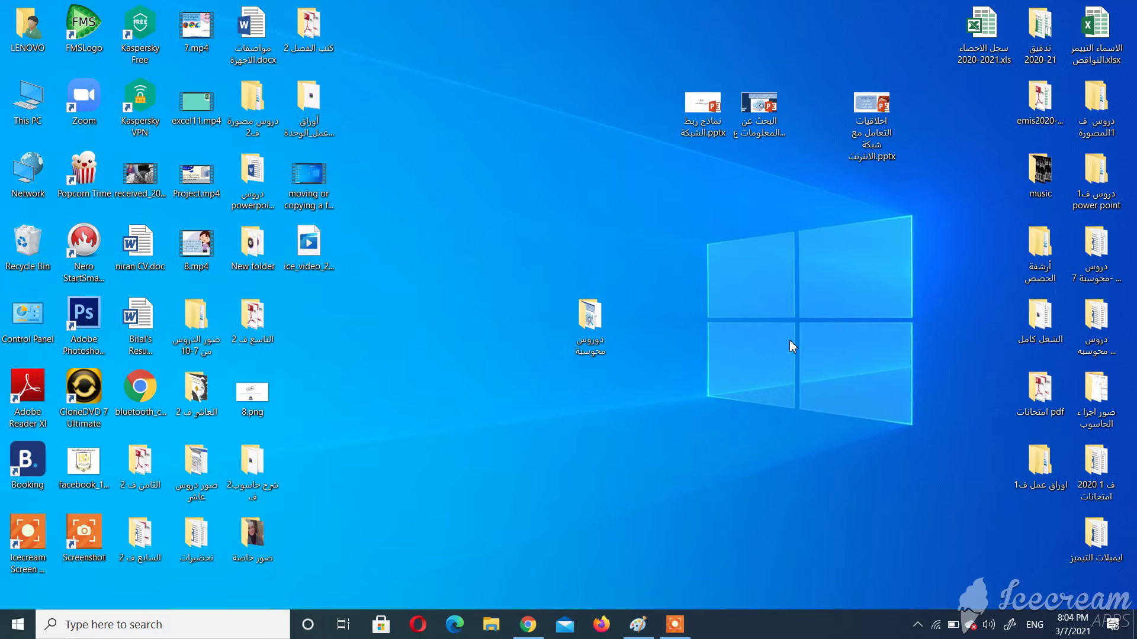
- Search Windows for "دروس محوسبة" and open the work and web results for that phrase
click(240, 621)
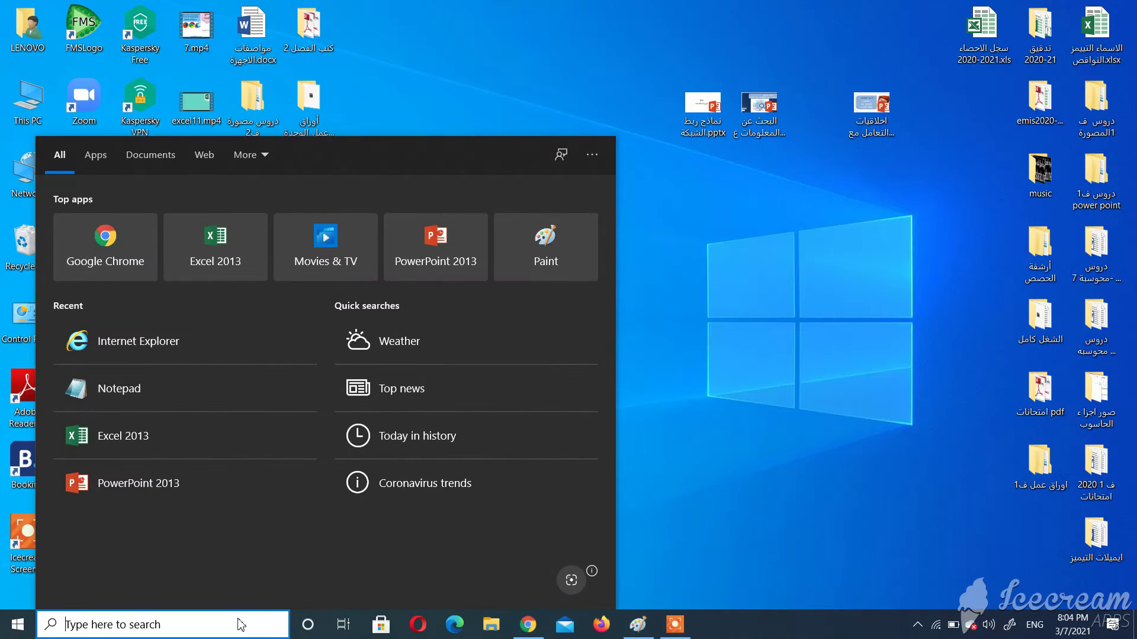
text(l)
key(BackSpace)
key(alt+shift)
text(دروس)
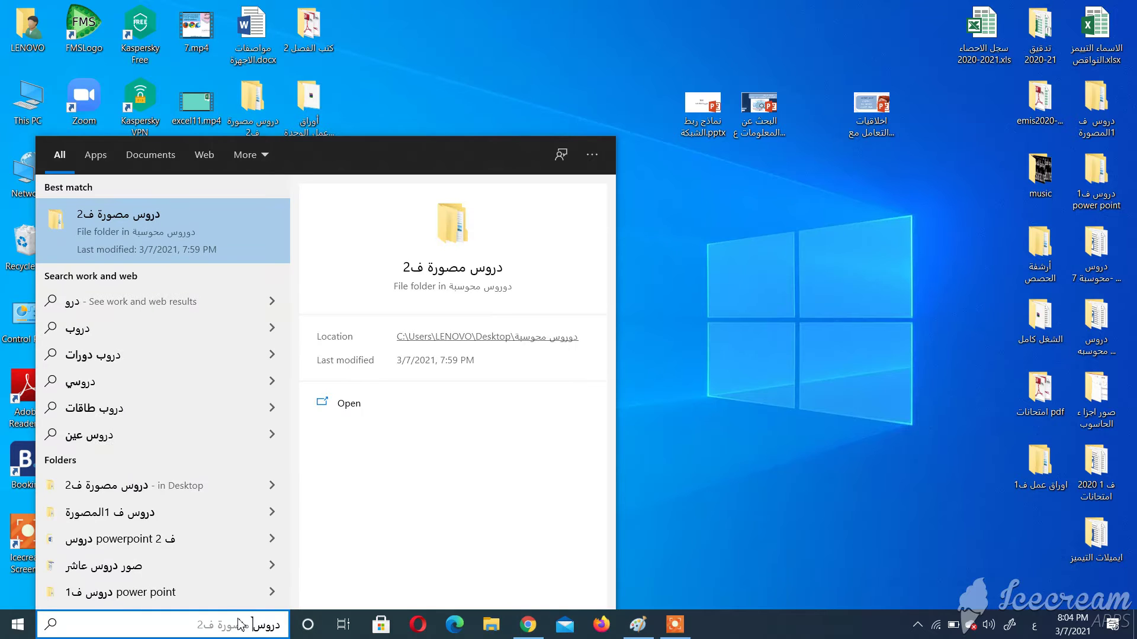
text( محوس)
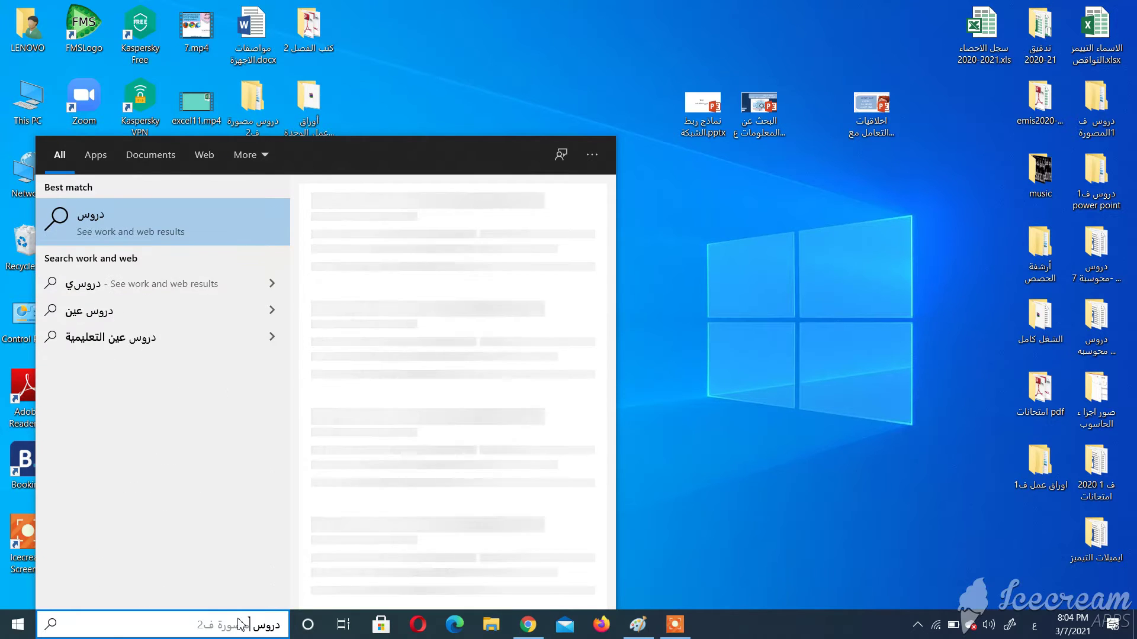
text(بة)
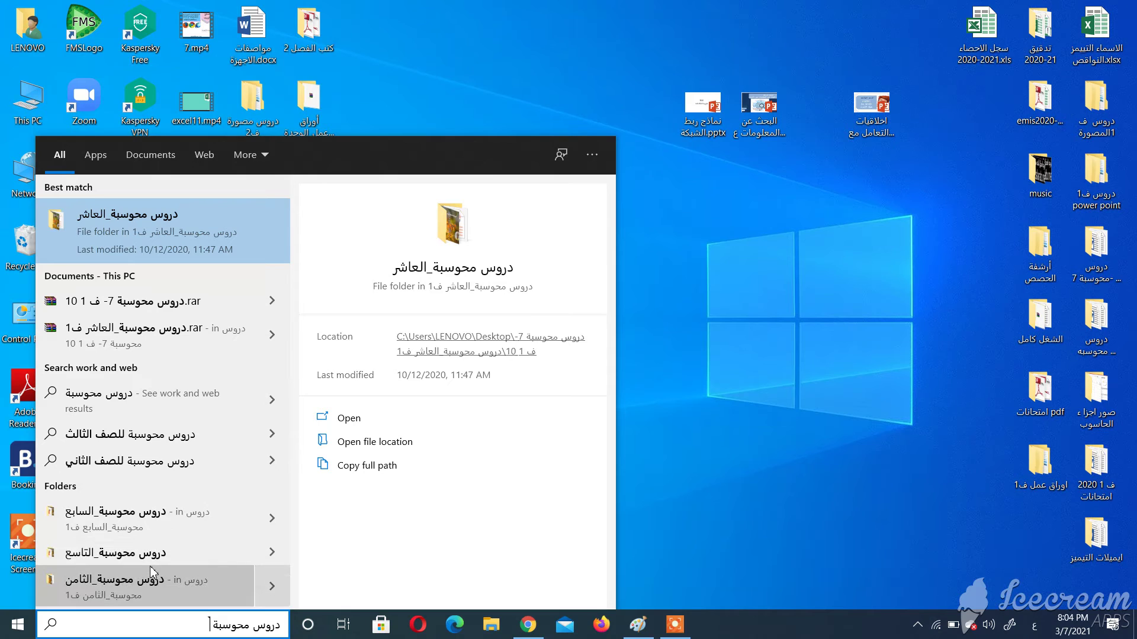
click(112, 401)
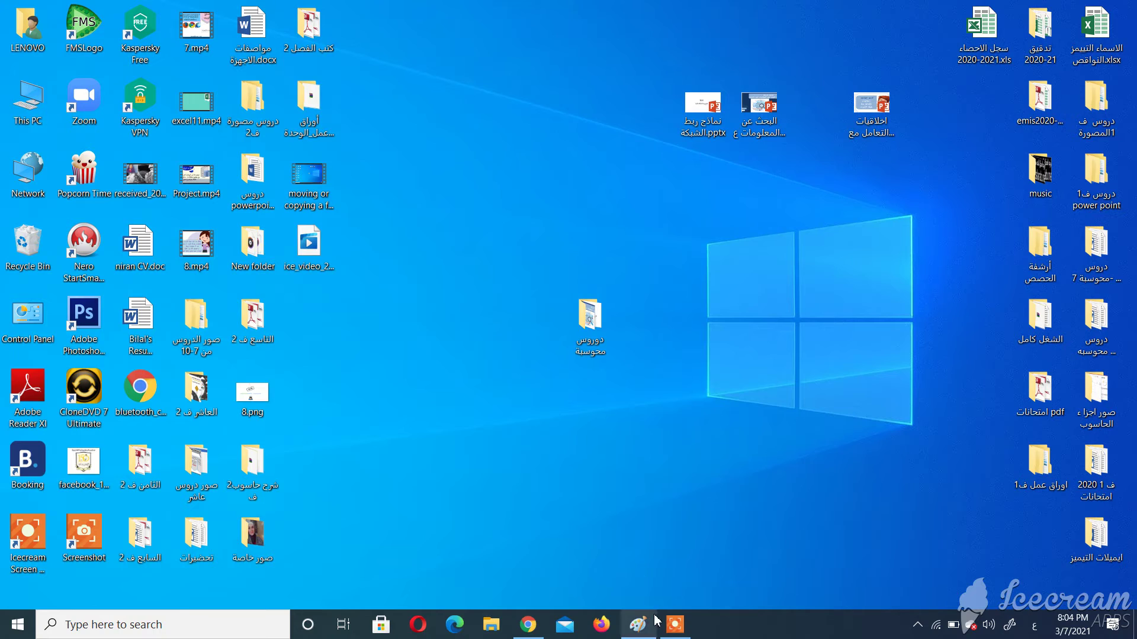
click(675, 625)
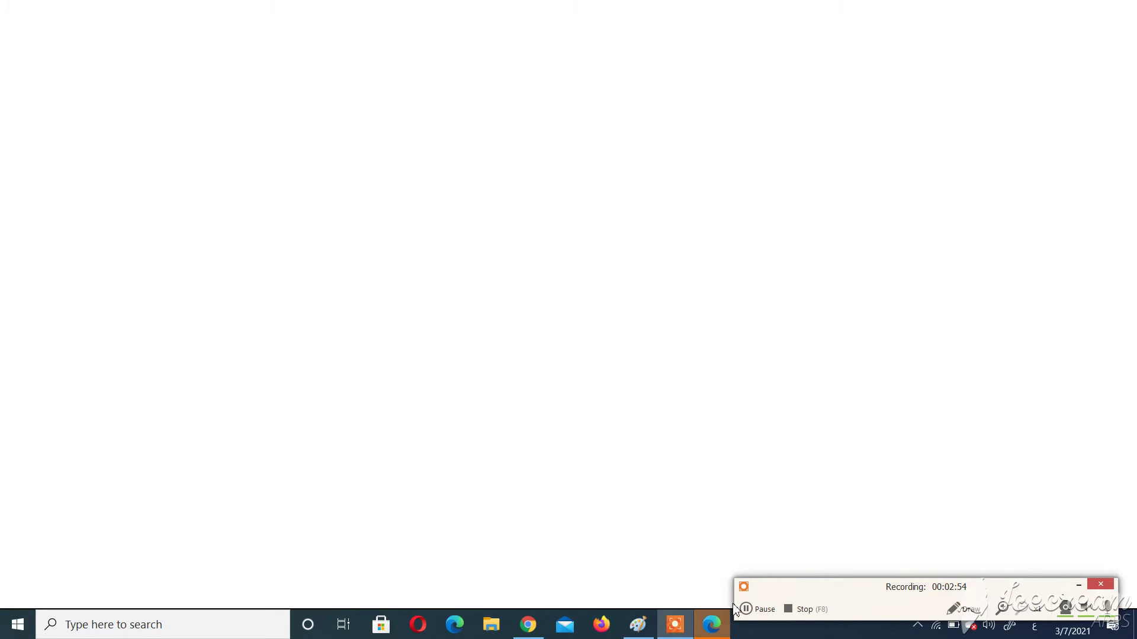
click(745, 611)
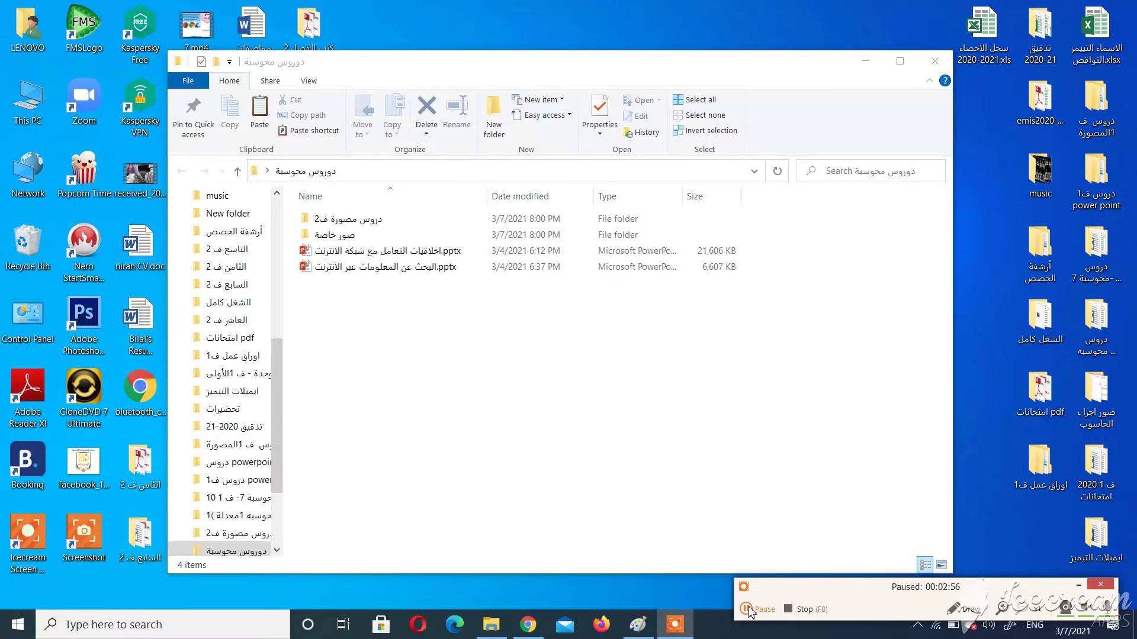
click(745, 610)
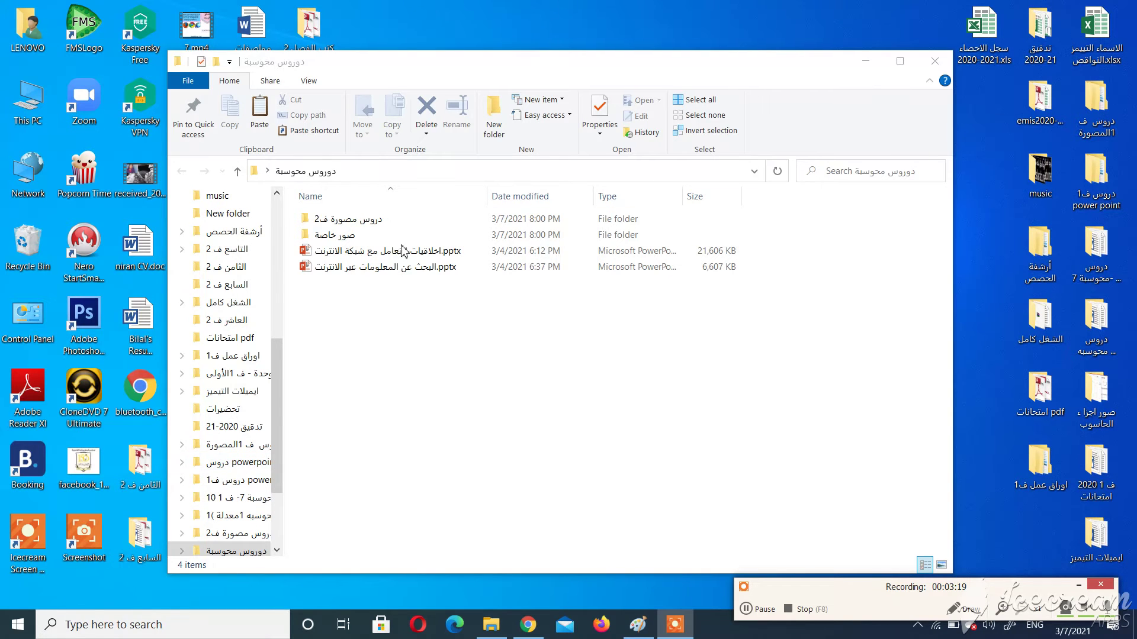
- Close the دوروس محوسبة folder, search This PC for "mouse" and open the image mouse.jpg
click(934, 61)
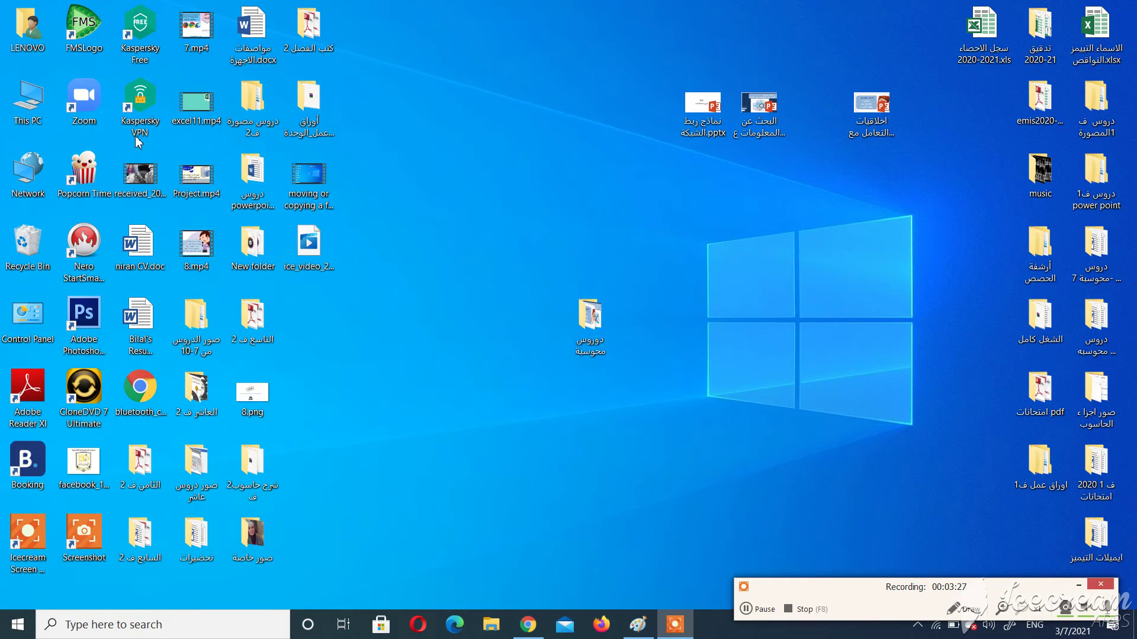
double_click(31, 122)
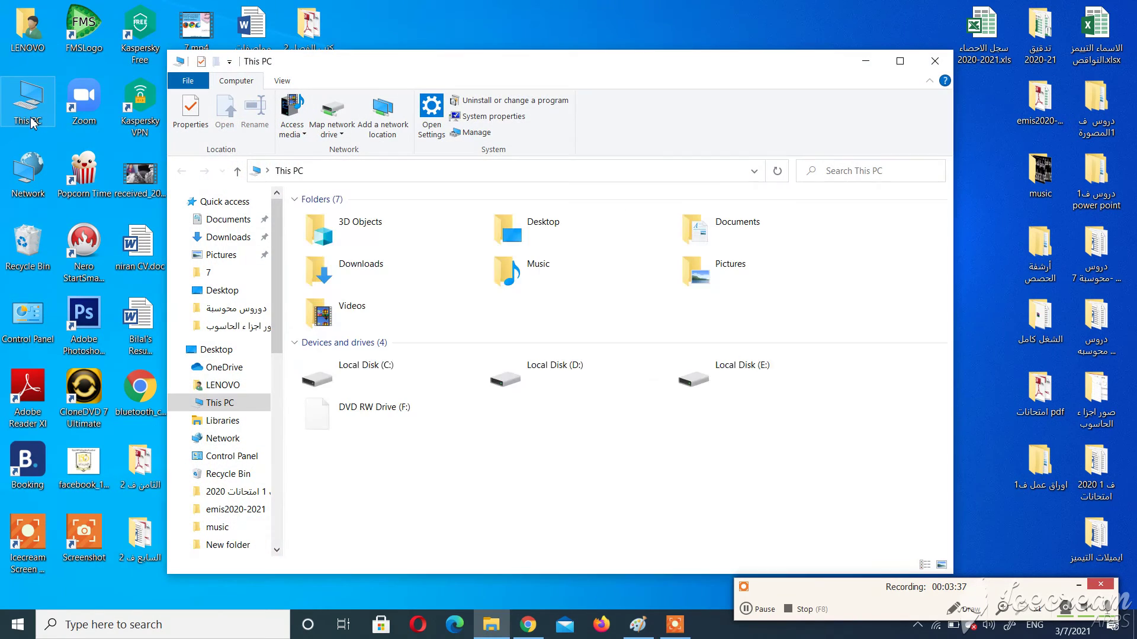
double_click(722, 62)
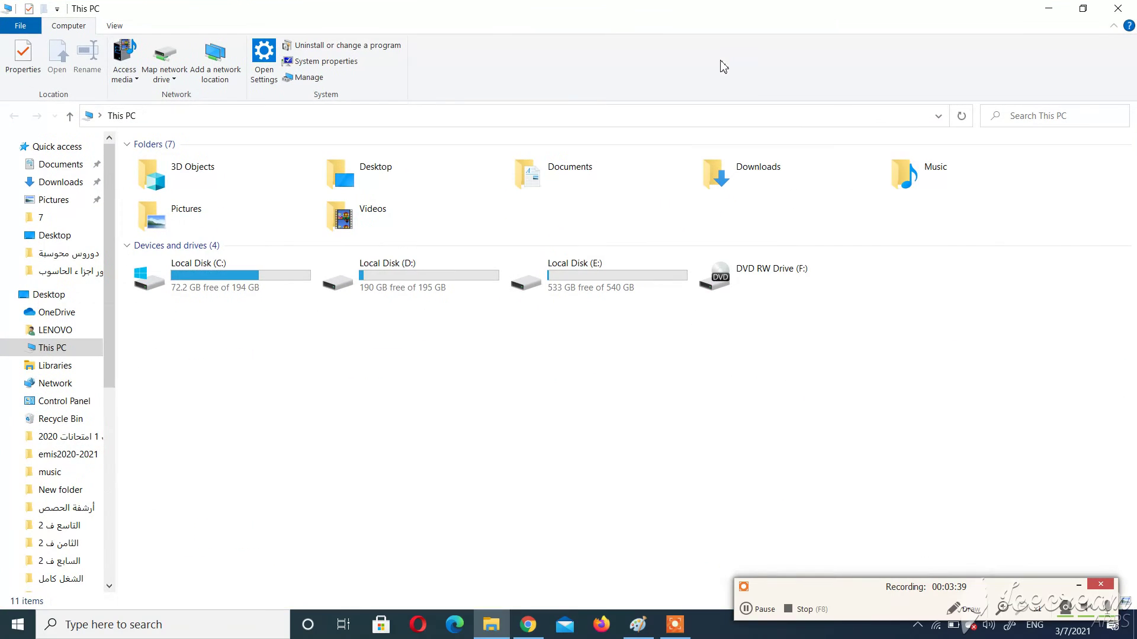
click(1063, 110)
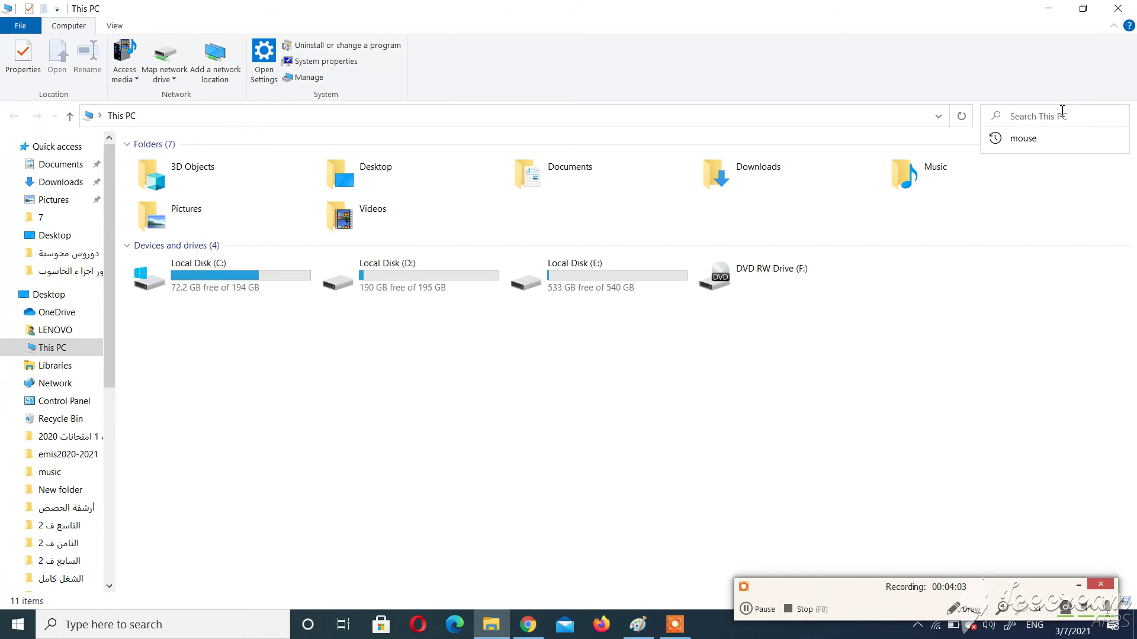
text(mouse)
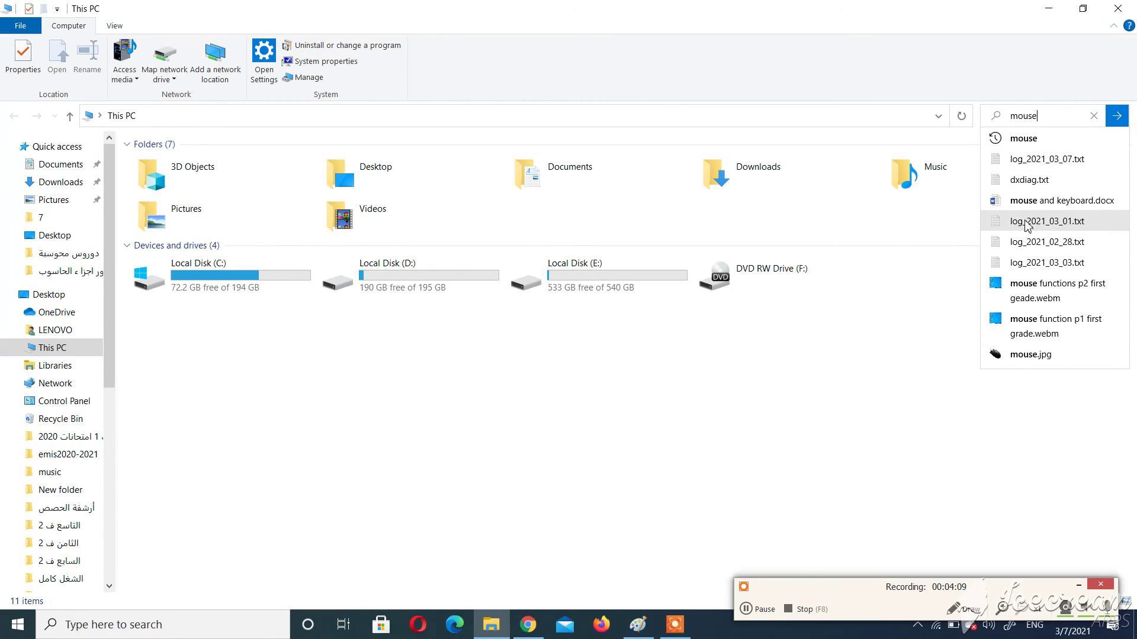
click(1024, 357)
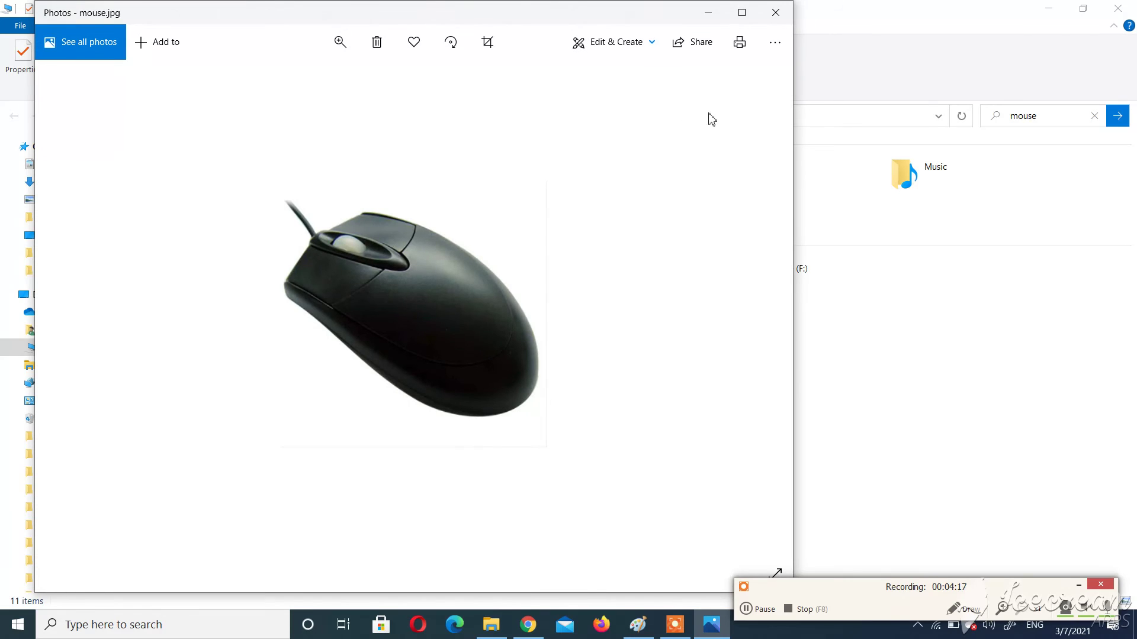
- Close the image mouse.jpg and replace the "mouse" search in This PC with a search for "دروس محوسبة"
click(776, 13)
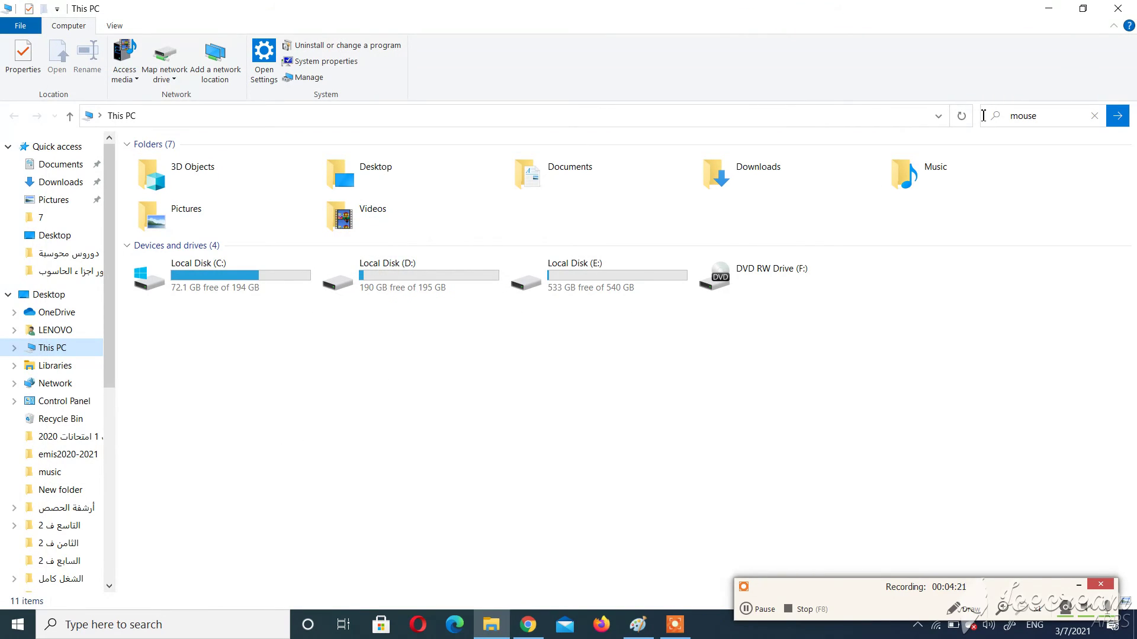
click(1095, 117)
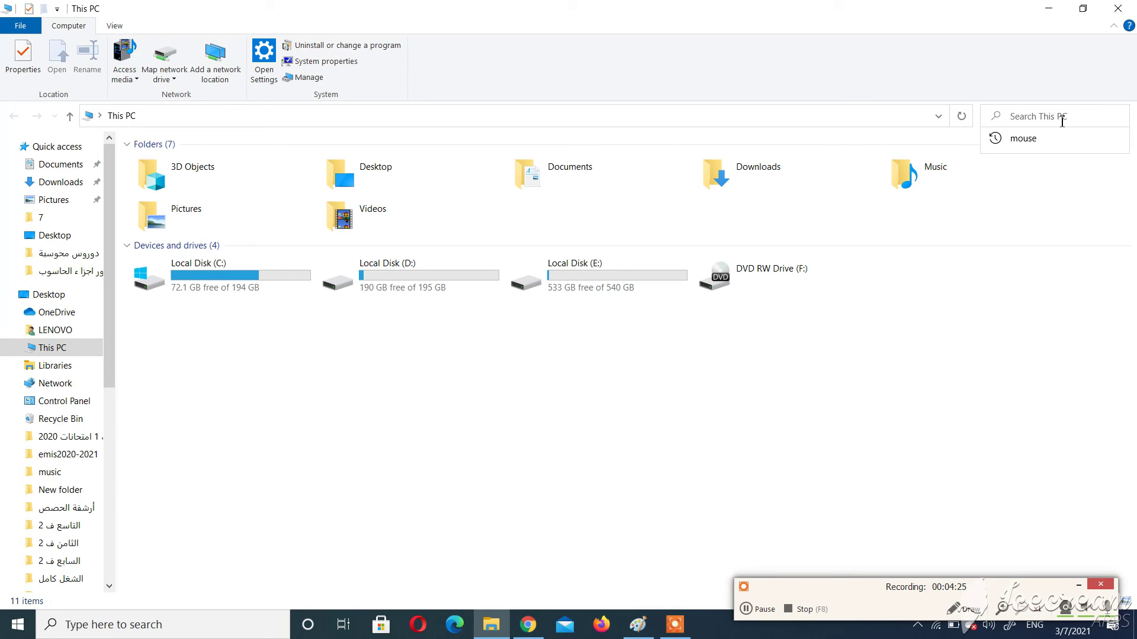
text(]b)
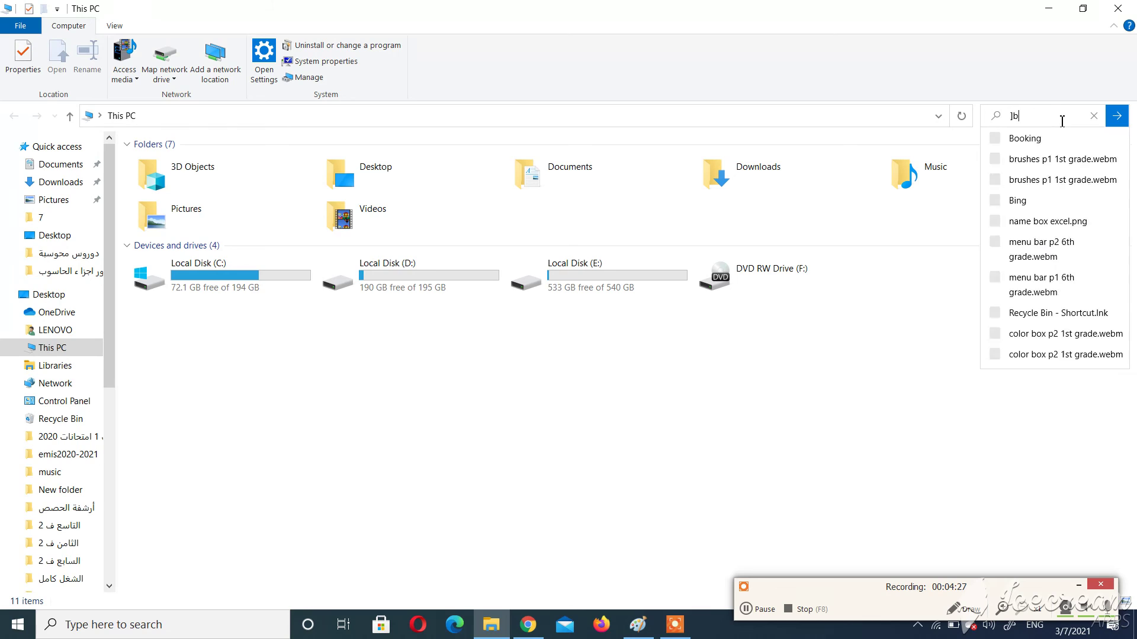
key(BackSpace)
key(BackSpace)
key(alt+shift)
text(دروس)
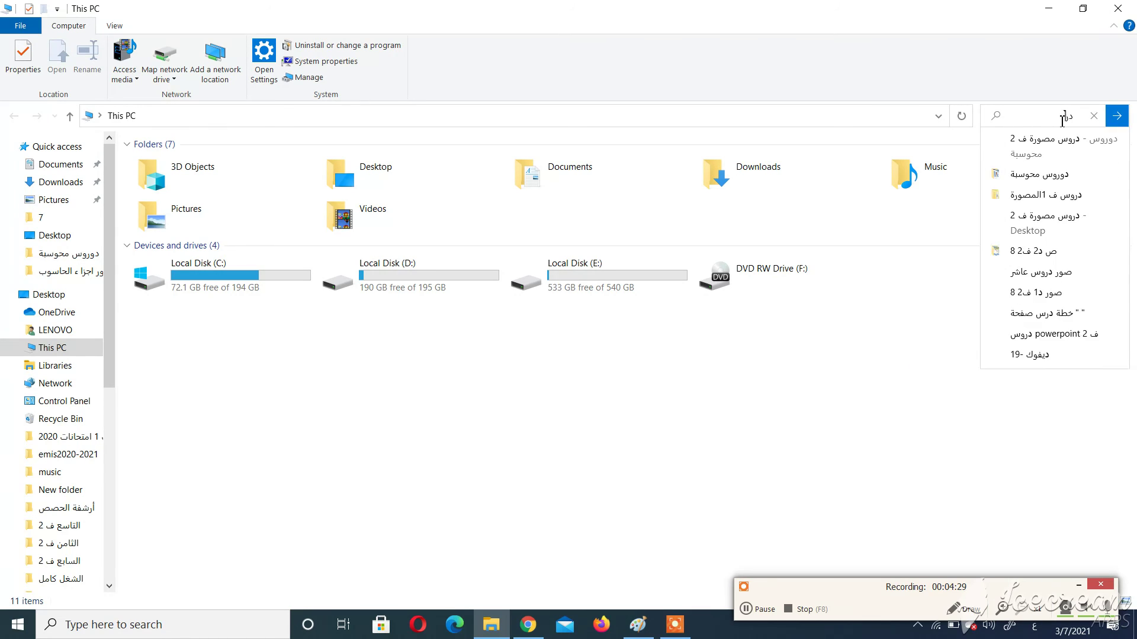
text( م)
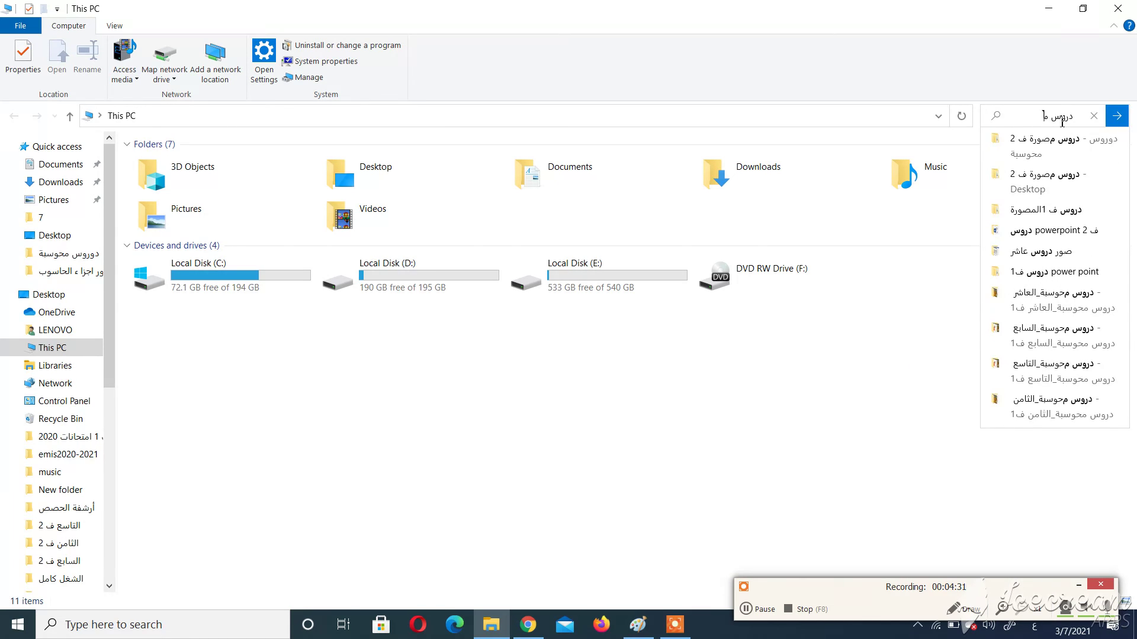
text(حوسبة)
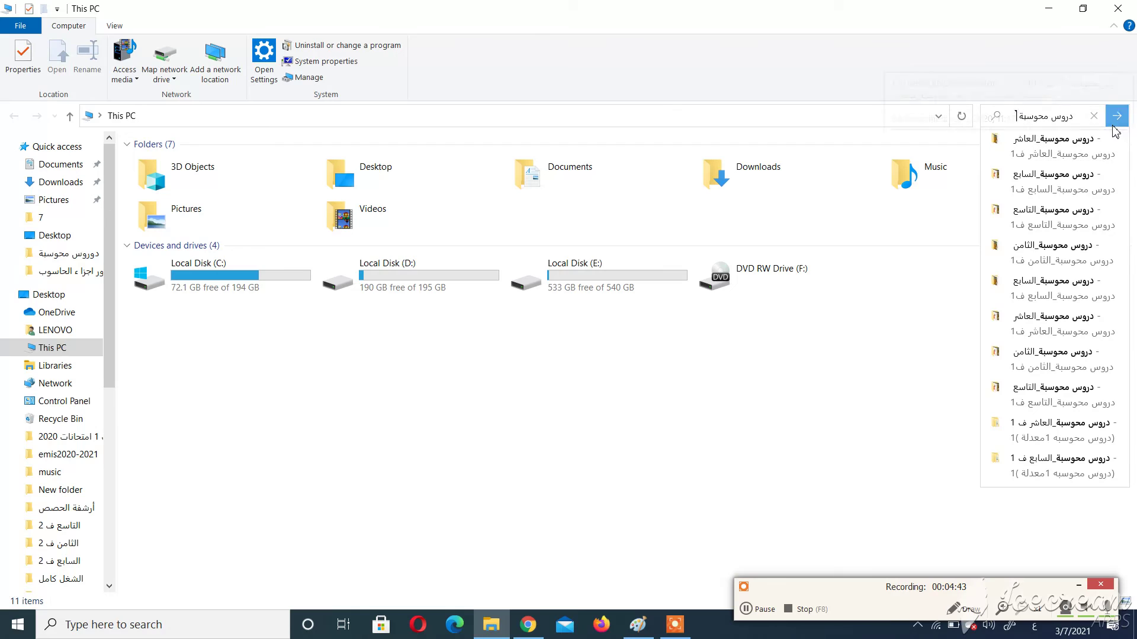
click(1117, 117)
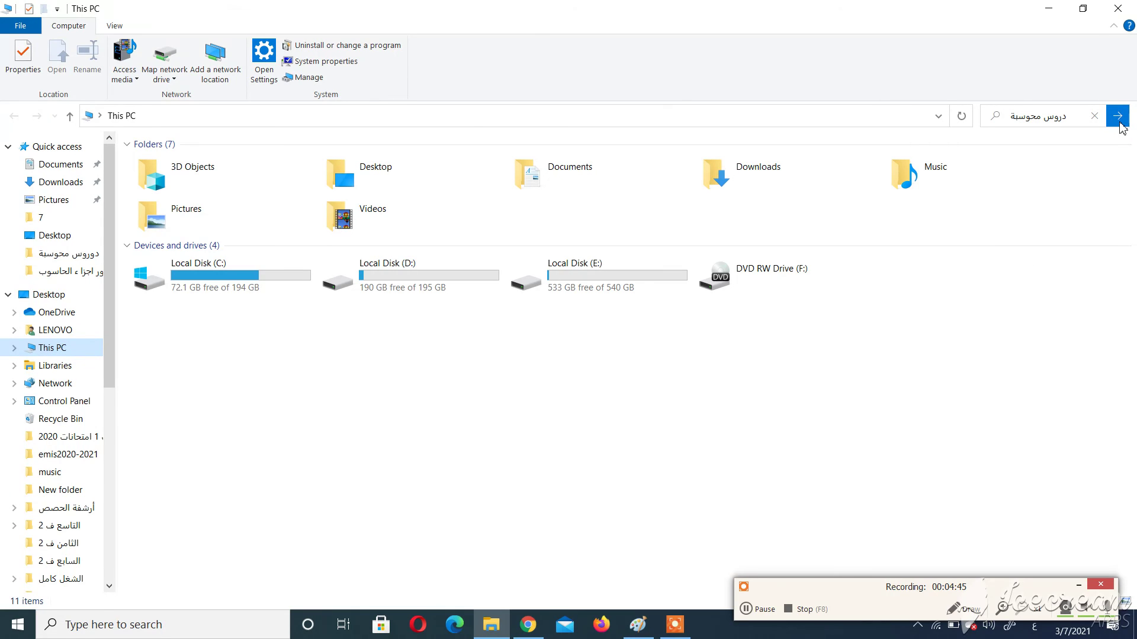